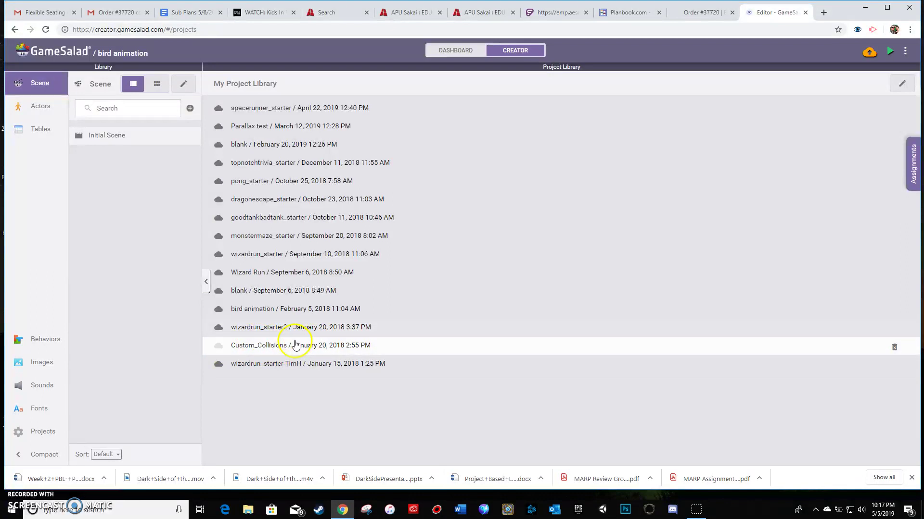
Step: Open Custom_Collisions, drop balls on both sword characters in preview, then close the preview
{"action": "left_click", "coordinate": [261, 352]}
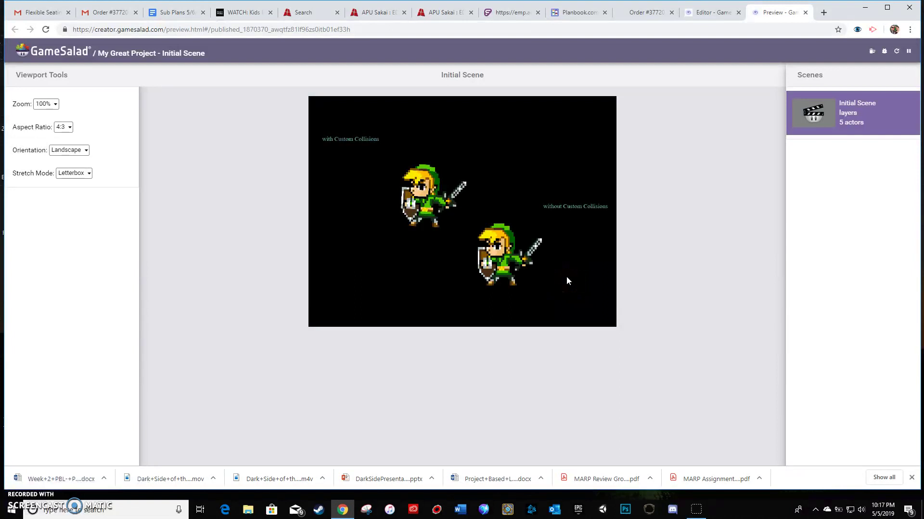
{"action": "left_click", "coordinate": [471, 224]}
{"action": "left_click", "coordinate": [429, 113]}
{"action": "left_click", "coordinate": [475, 191]}
{"action": "left_click", "coordinate": [509, 223]}
{"action": "left_click", "coordinate": [805, 12]}
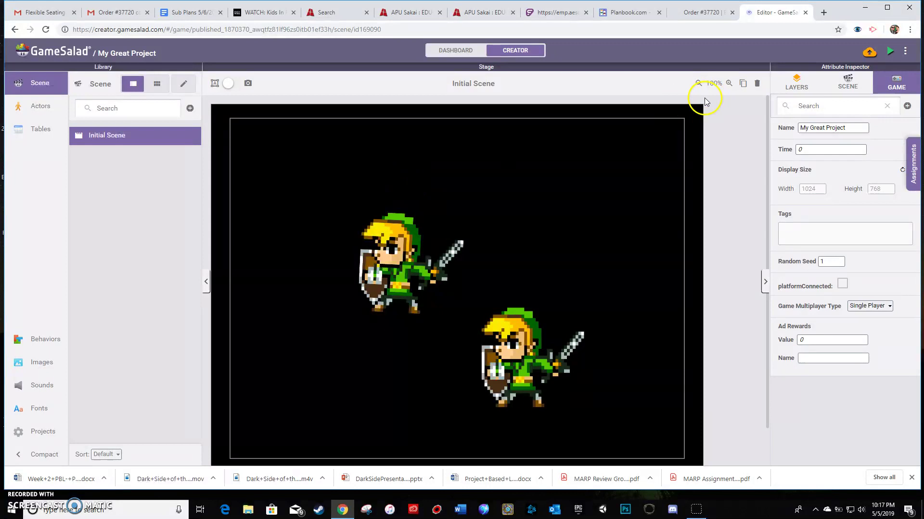
Step: Publish the project to the cloud portfolio as a NEW GAME, then cancel the reopened dialog
{"action": "left_click", "coordinate": [869, 53]}
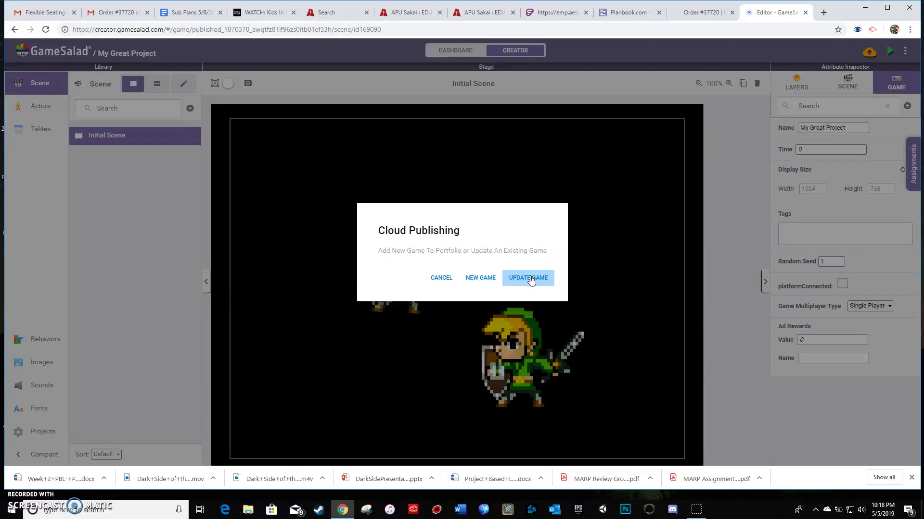
{"action": "left_click", "coordinate": [473, 278]}
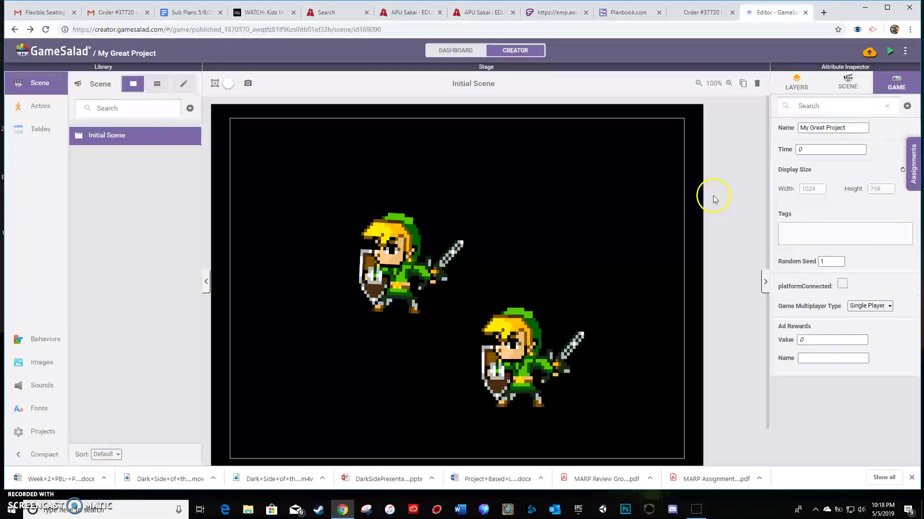
{"action": "left_click", "coordinate": [869, 52]}
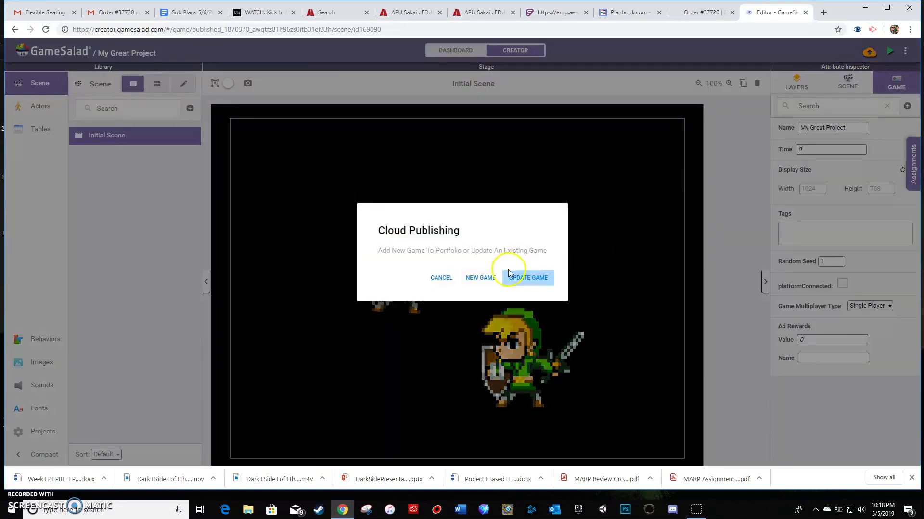
{"action": "left_click", "coordinate": [441, 278]}
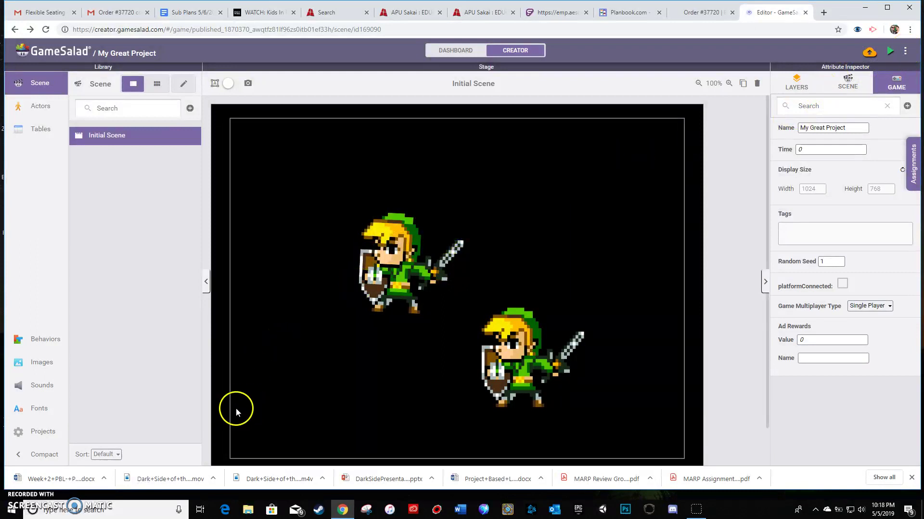
Step: Open Custom_Collisions' publishing page from the Published Projects list in the account menu
{"action": "left_click", "coordinate": [905, 52]}
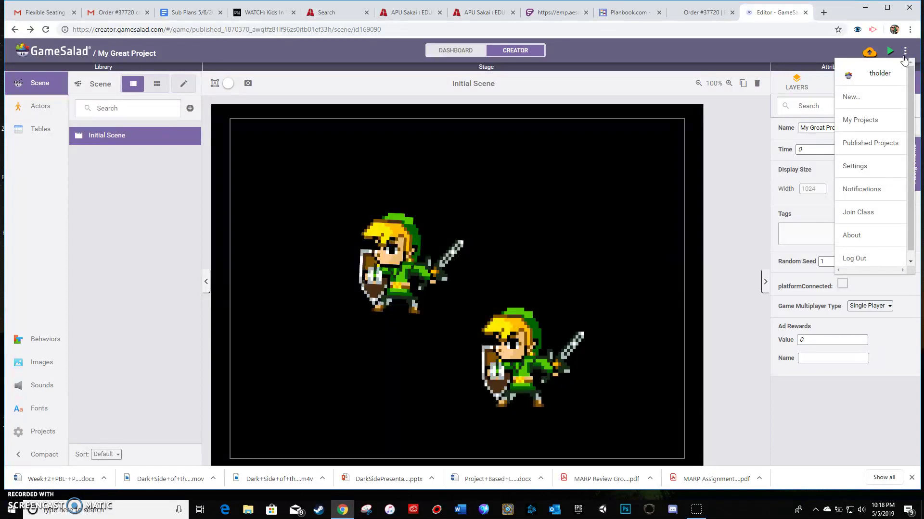
{"action": "left_click", "coordinate": [865, 144]}
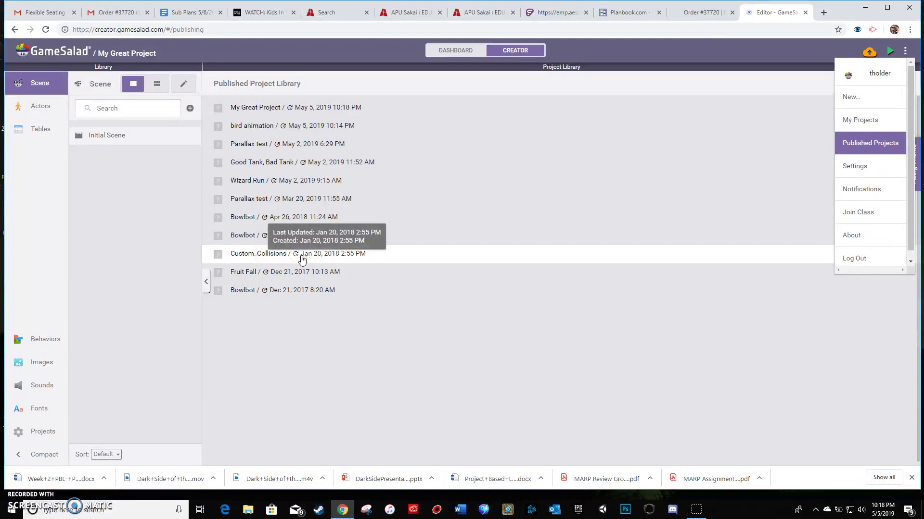
{"action": "left_click", "coordinate": [301, 258]}
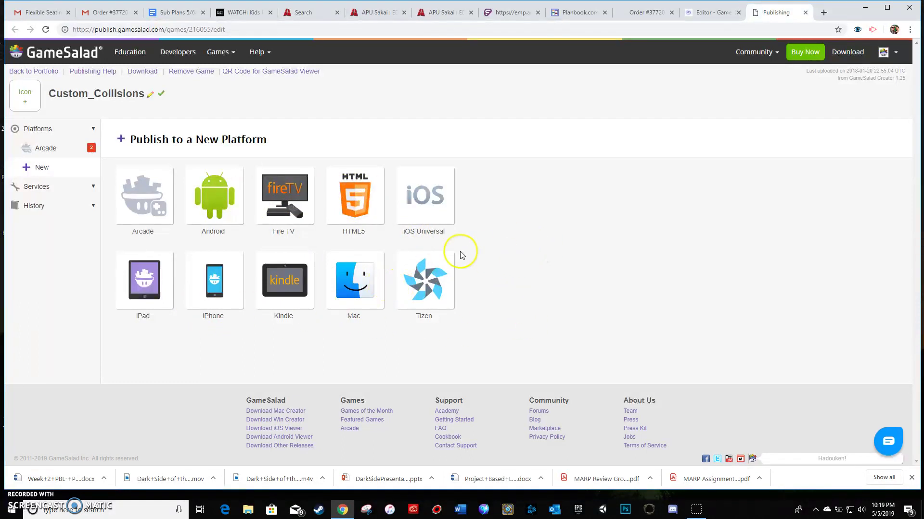
Step: Open the existing Arcade release settings after Arcade cannot be added as a new platform
{"action": "left_click", "coordinate": [149, 207]}
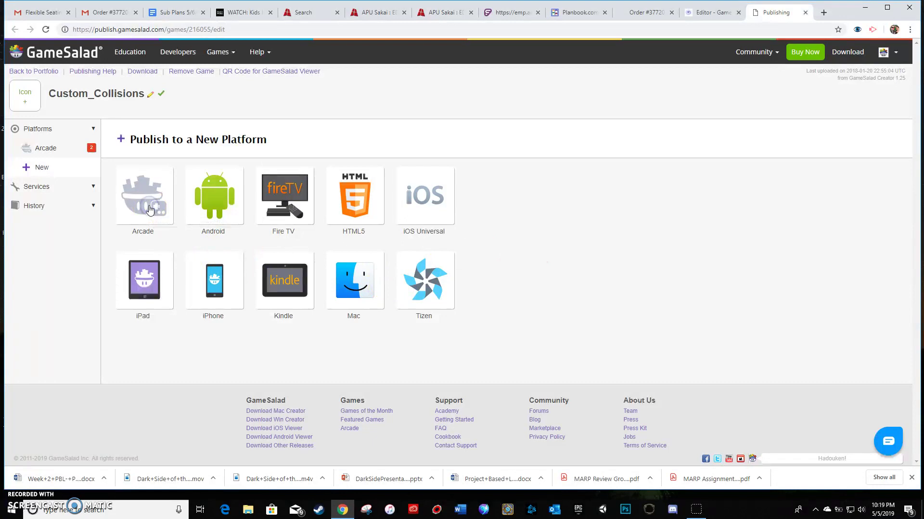
{"action": "left_click", "coordinate": [128, 207]}
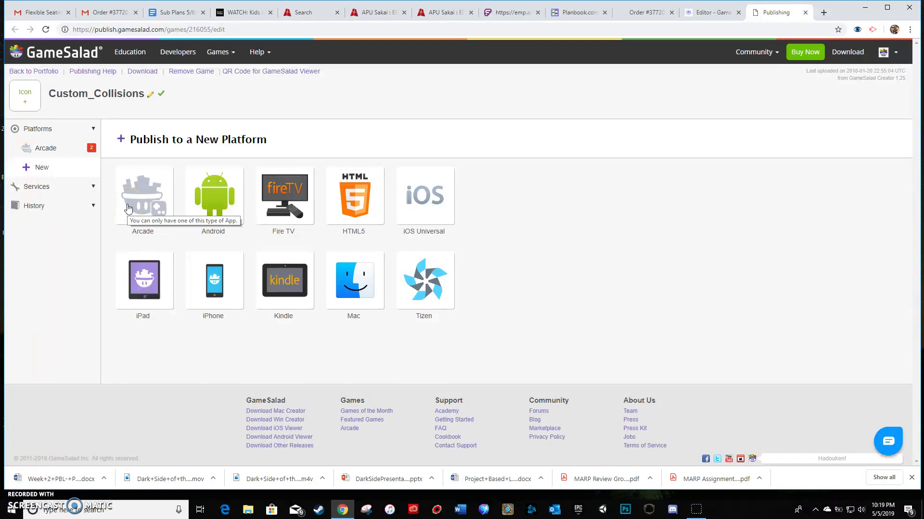
{"action": "left_click", "coordinate": [55, 149]}
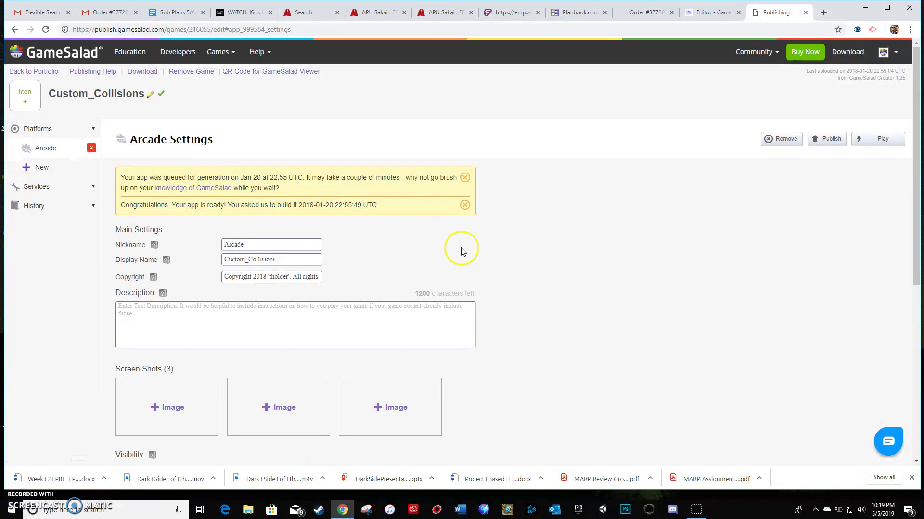
{"action": "scroll", "coordinate": [482, 285], "scroll_direction": "down", "scroll_amount": 2}
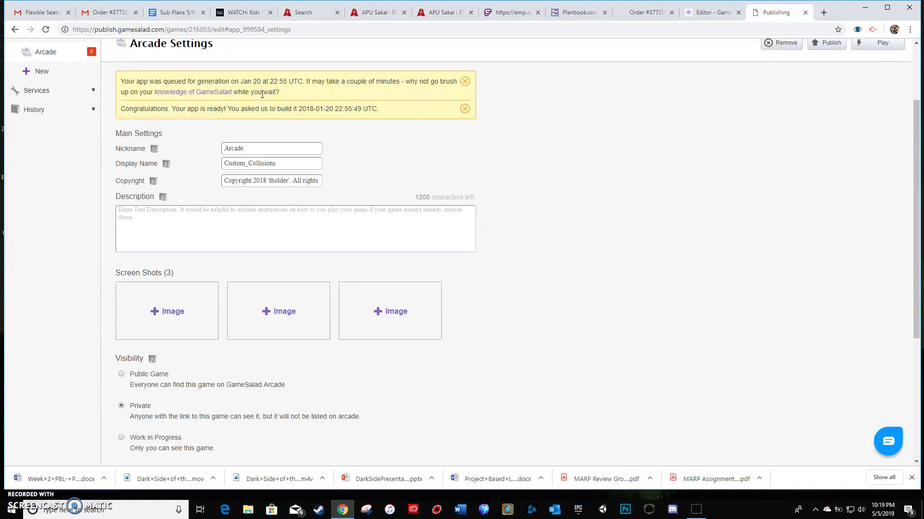
{"action": "scroll", "coordinate": [335, 129], "scroll_direction": "up", "scroll_amount": 2}
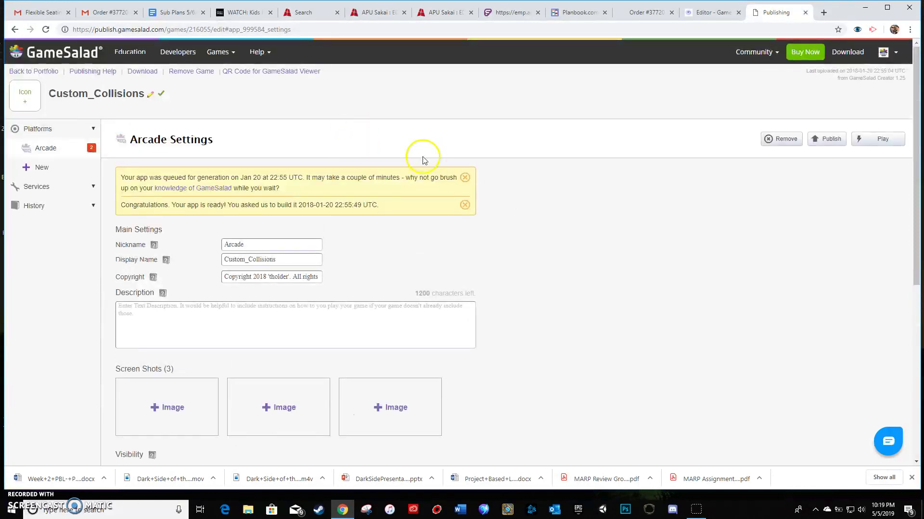
Step: Dismiss the queued and app-ready notices, then remove the Arcade release and confirm with OK
{"action": "left_click", "coordinate": [465, 177]}
{"action": "left_click", "coordinate": [464, 181]}
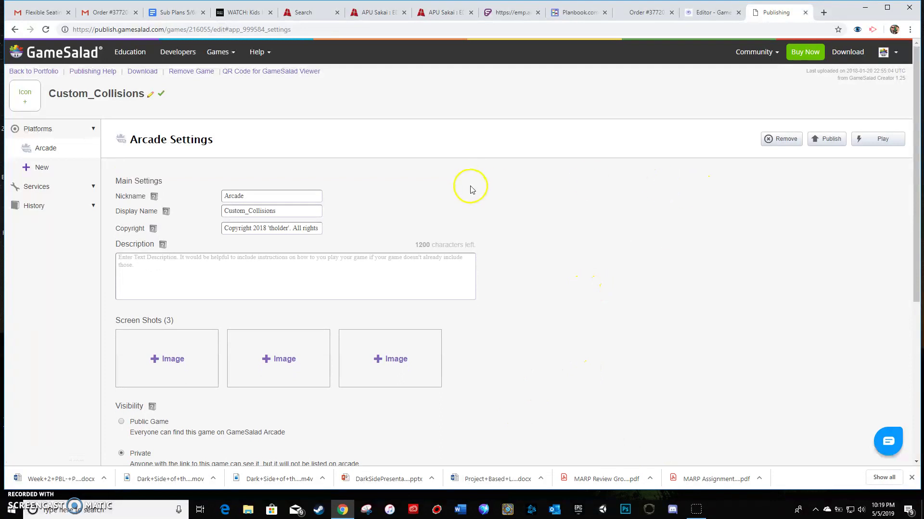
{"action": "left_click", "coordinate": [784, 140]}
{"action": "left_click", "coordinate": [508, 94]}
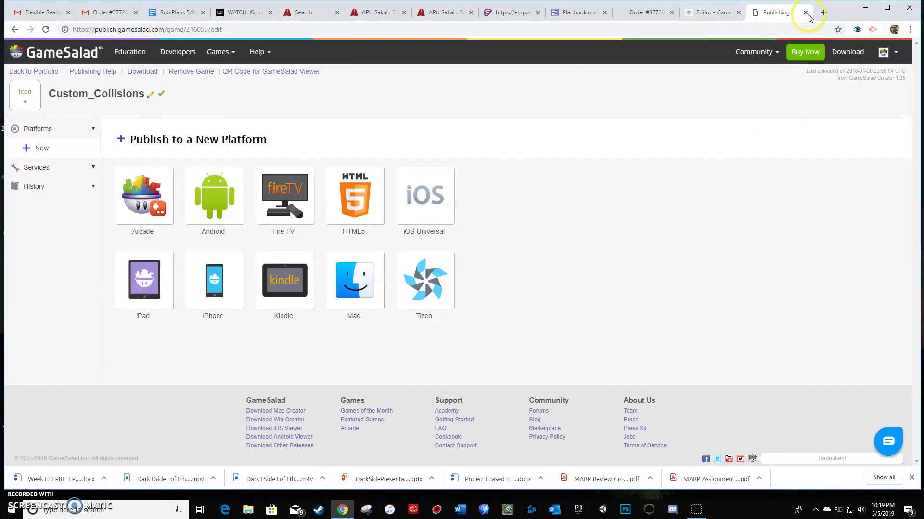
Step: Close the Publishing tab and reopen Custom_Collisions from the Published Project Library
{"action": "middle_click", "coordinate": [765, 18]}
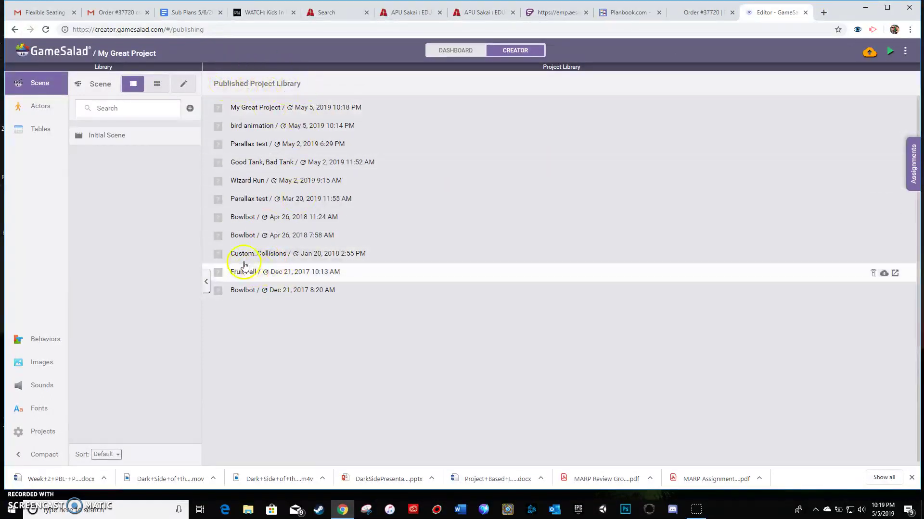
{"action": "left_click", "coordinate": [258, 255]}
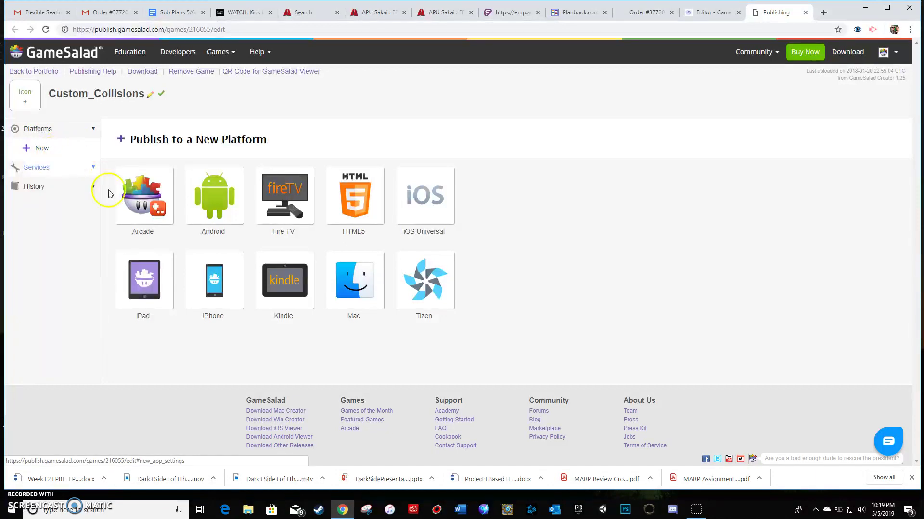
Step: Add Arcade as a new platform and set its Visibility to Private
{"action": "left_click", "coordinate": [122, 209]}
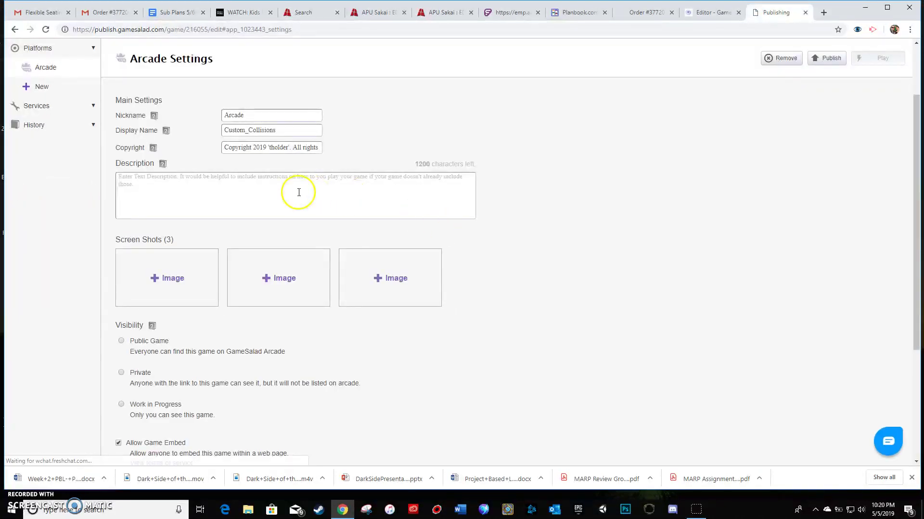
{"action": "scroll", "coordinate": [305, 175], "scroll_direction": "down", "scroll_amount": 2}
{"action": "scroll", "coordinate": [311, 188], "scroll_direction": "up", "scroll_amount": 3}
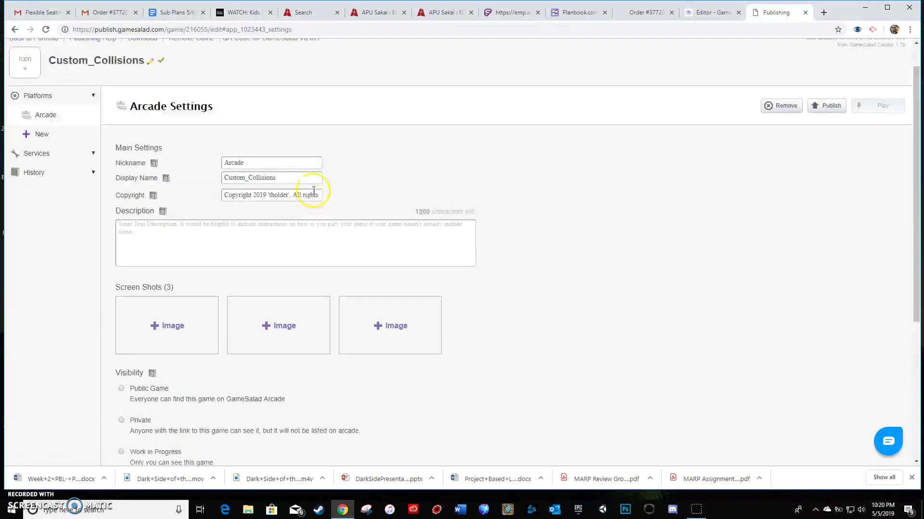
{"action": "scroll", "coordinate": [279, 227], "scroll_direction": "down", "scroll_amount": 4}
{"action": "left_click", "coordinate": [121, 229]}
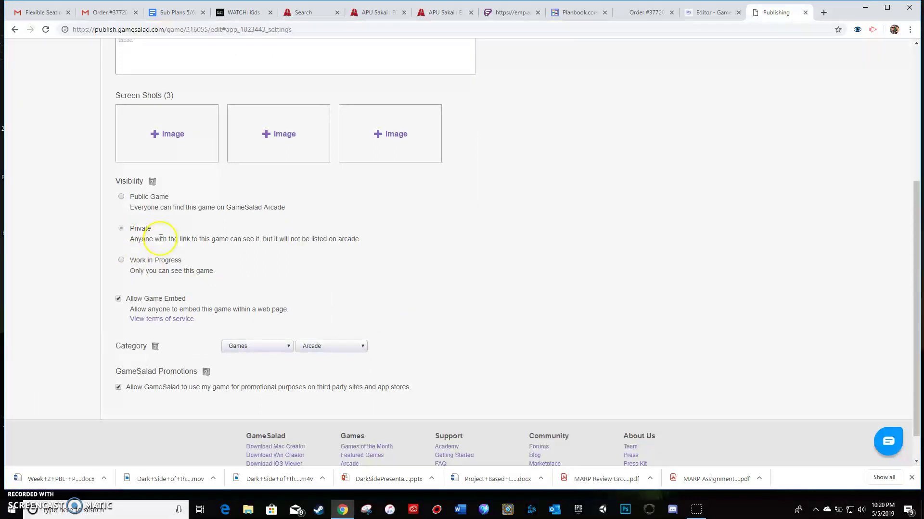
{"action": "scroll", "coordinate": [370, 275], "scroll_direction": "up", "scroll_amount": 1}
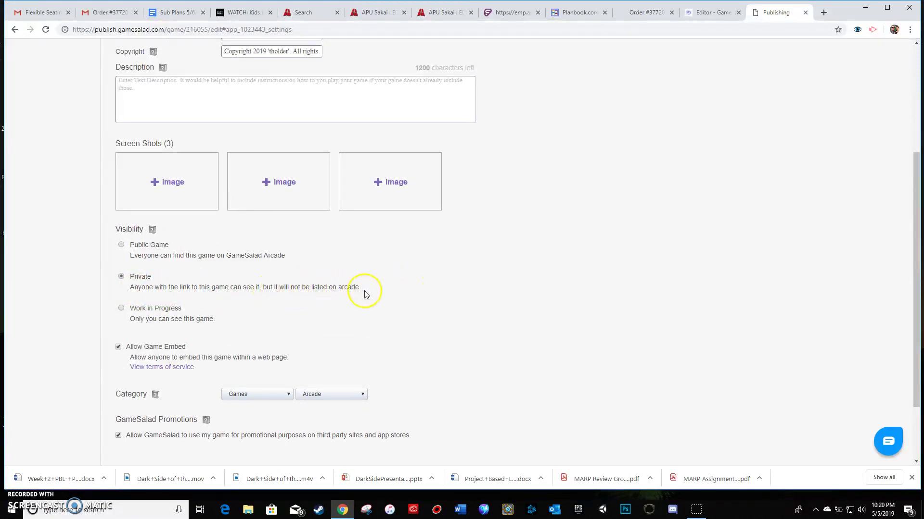
{"action": "scroll", "coordinate": [407, 297], "scroll_direction": "up", "scroll_amount": 3}
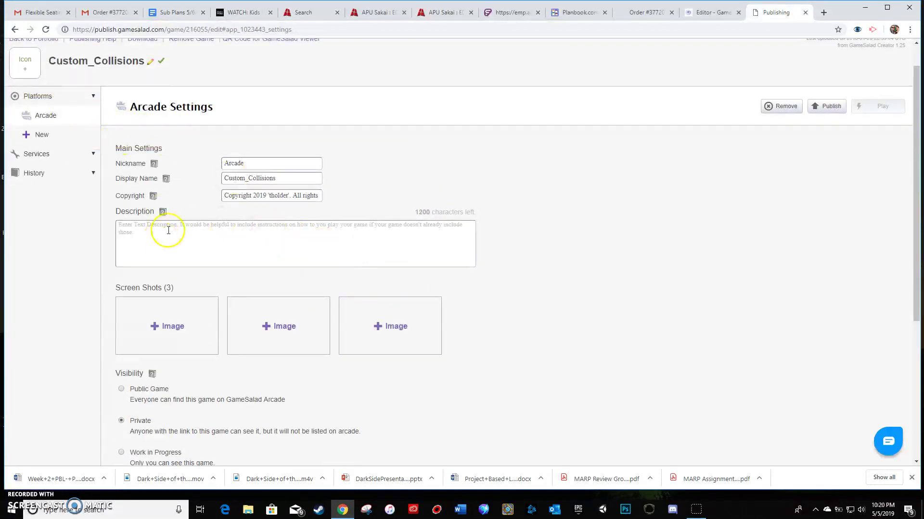
{"action": "scroll", "coordinate": [270, 332], "scroll_direction": "down", "scroll_amount": 4}
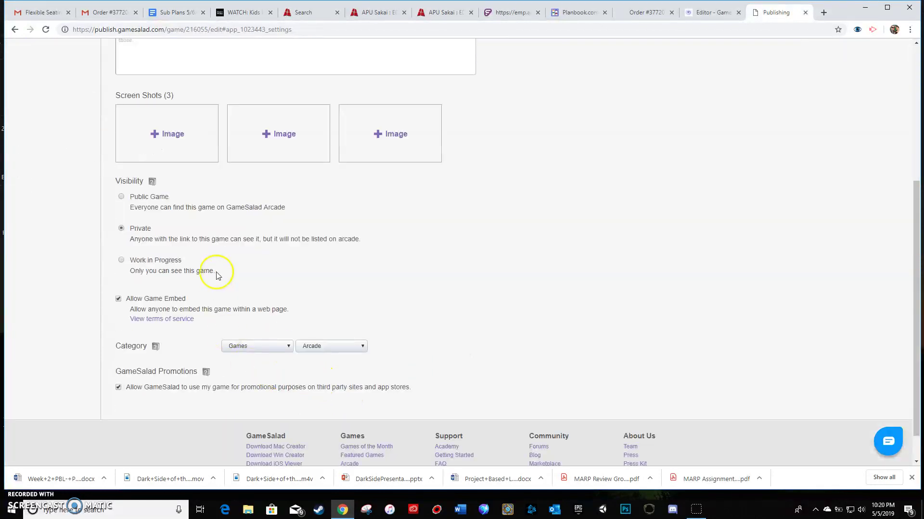
{"action": "scroll", "coordinate": [272, 267], "scroll_direction": "up", "scroll_amount": 5}
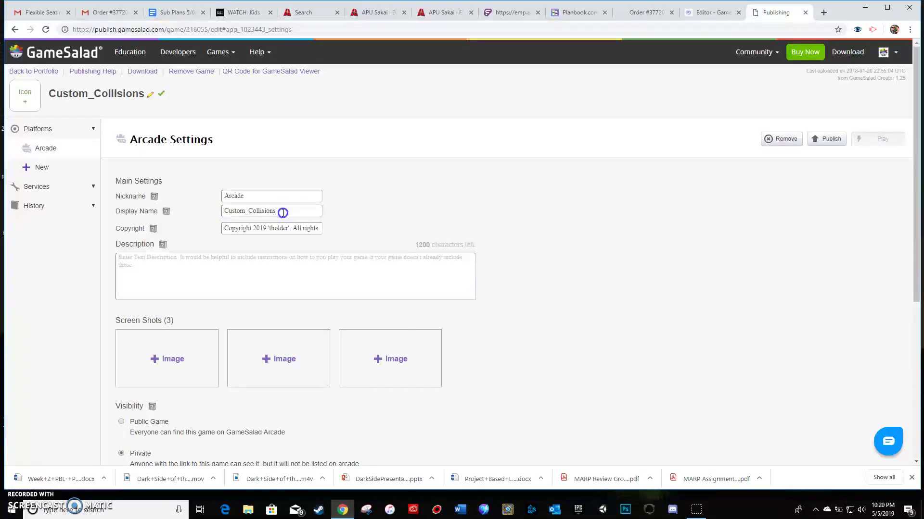
Step: Append the author's name to the Display Name and click into Description to save it
{"action": "left_click", "coordinate": [281, 211]}
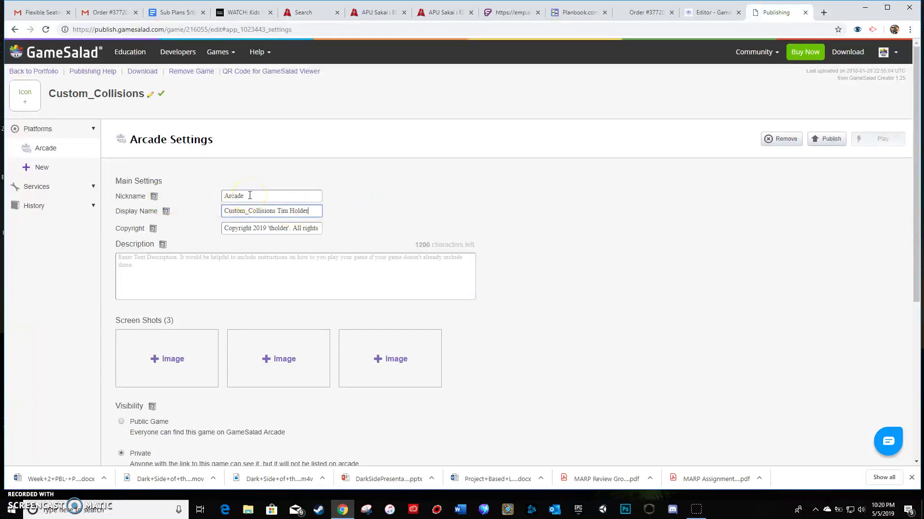
{"action": "left_click", "coordinate": [212, 276]}
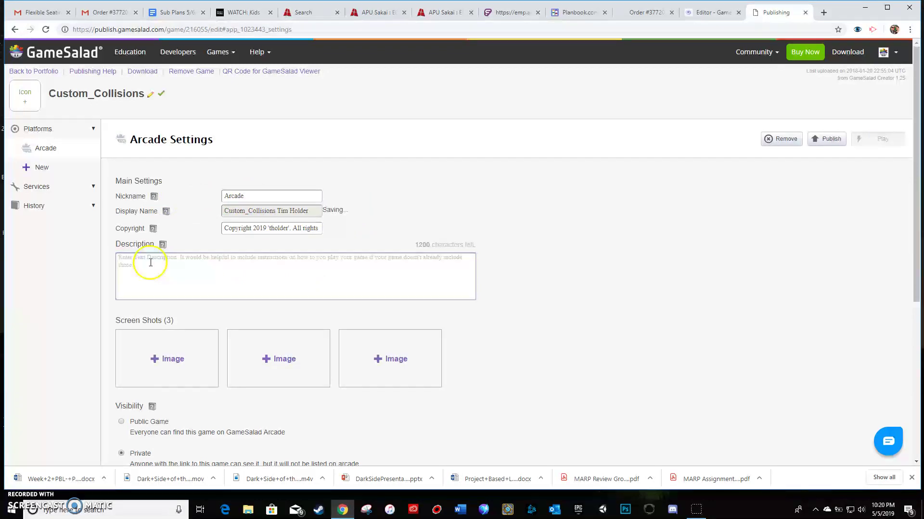
{"action": "left_click", "coordinate": [151, 265]}
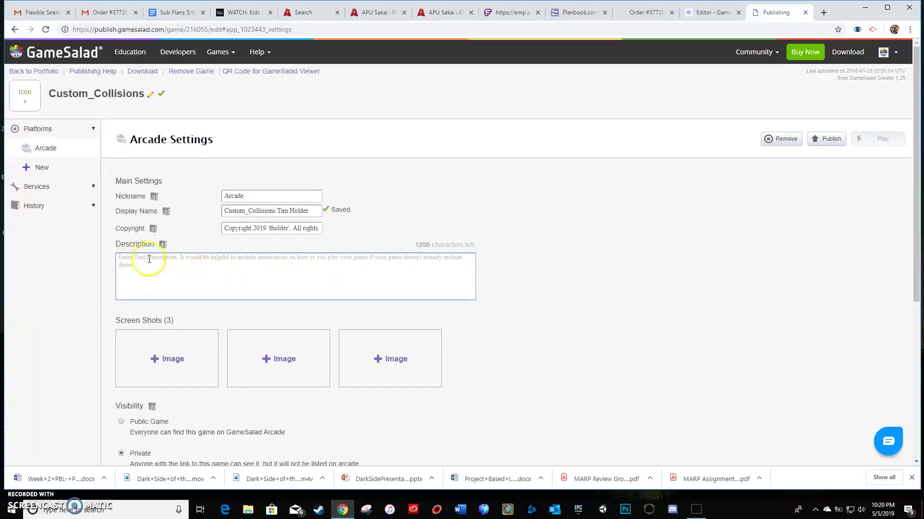
{"action": "scroll", "coordinate": [193, 278], "scroll_direction": "down", "scroll_amount": 5}
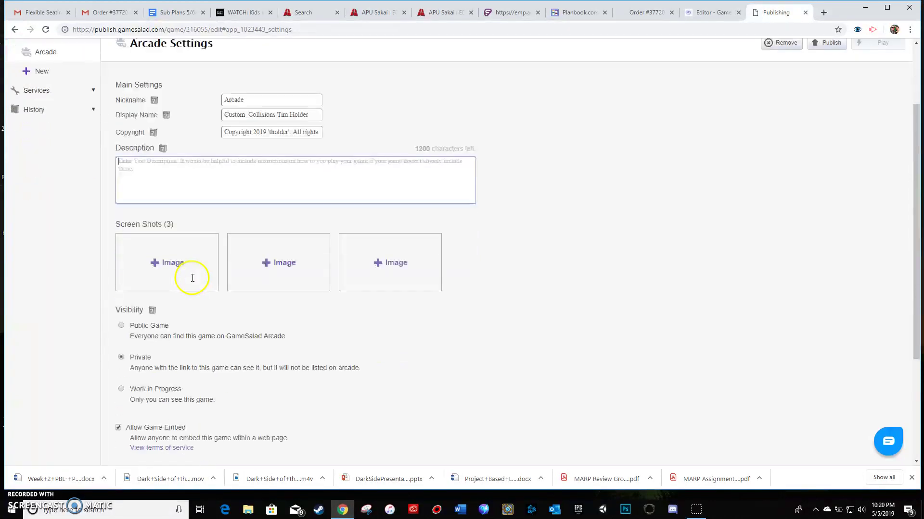
{"action": "scroll", "coordinate": [312, 320], "scroll_direction": "up", "scroll_amount": 5}
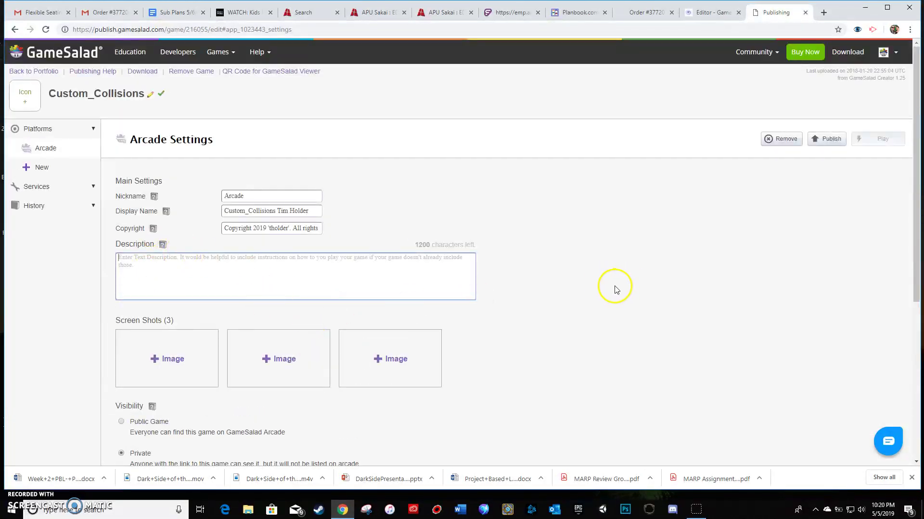
Step: Publish the private Custom_Collisions build to GameSalad Arcade and let its game page load
{"action": "left_click", "coordinate": [826, 140]}
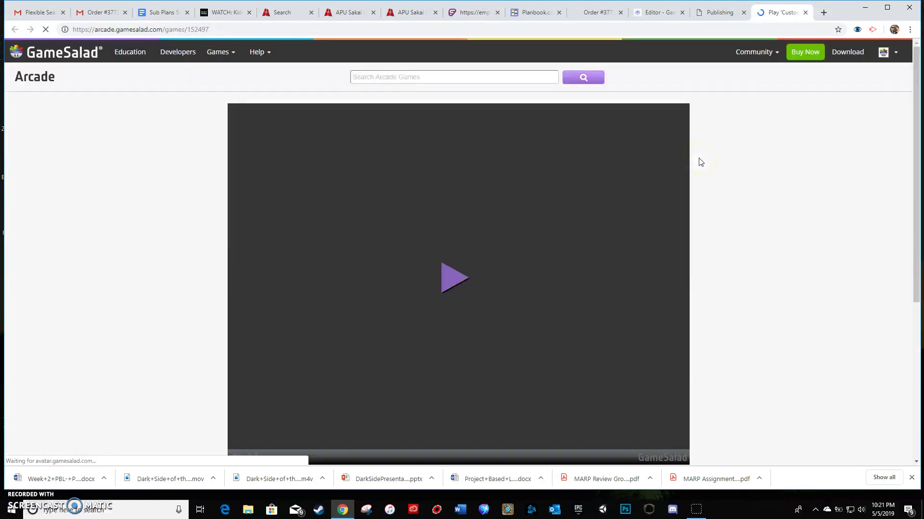
{"action": "scroll", "coordinate": [742, 183], "scroll_direction": "down", "scroll_amount": 2}
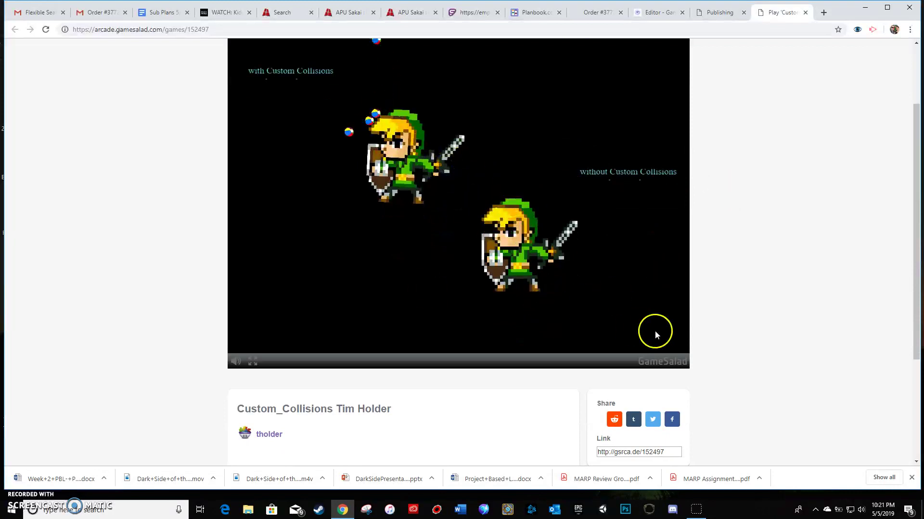
{"action": "scroll", "coordinate": [695, 306], "scroll_direction": "down", "scroll_amount": 2}
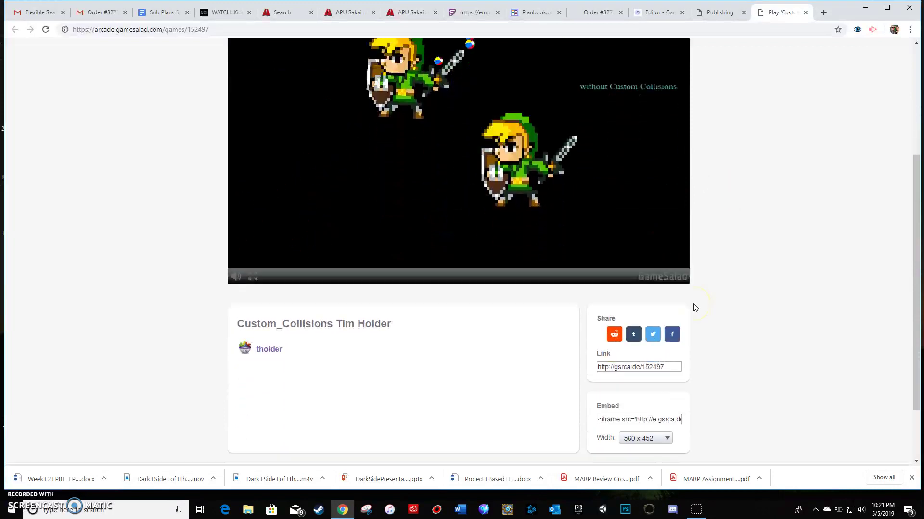
{"action": "scroll", "coordinate": [695, 308], "scroll_direction": "down", "scroll_amount": 1}
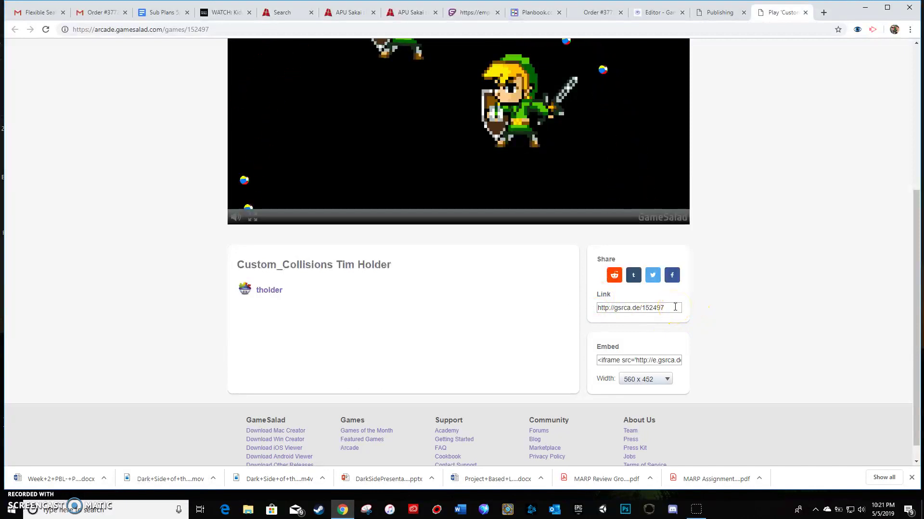
{"action": "scroll", "coordinate": [679, 306], "scroll_direction": "up", "scroll_amount": 3}
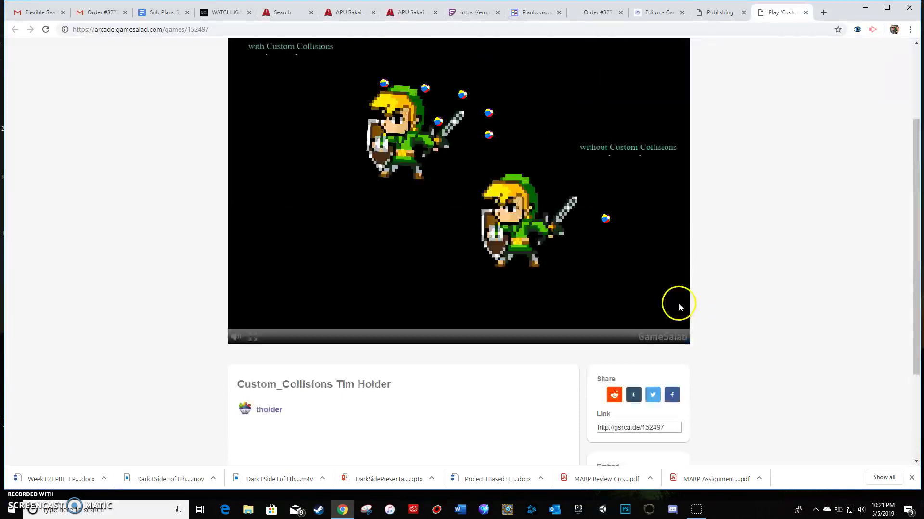
{"action": "scroll", "coordinate": [679, 307], "scroll_direction": "up", "scroll_amount": 2}
{"action": "scroll", "coordinate": [676, 304], "scroll_direction": "down", "scroll_amount": 5}
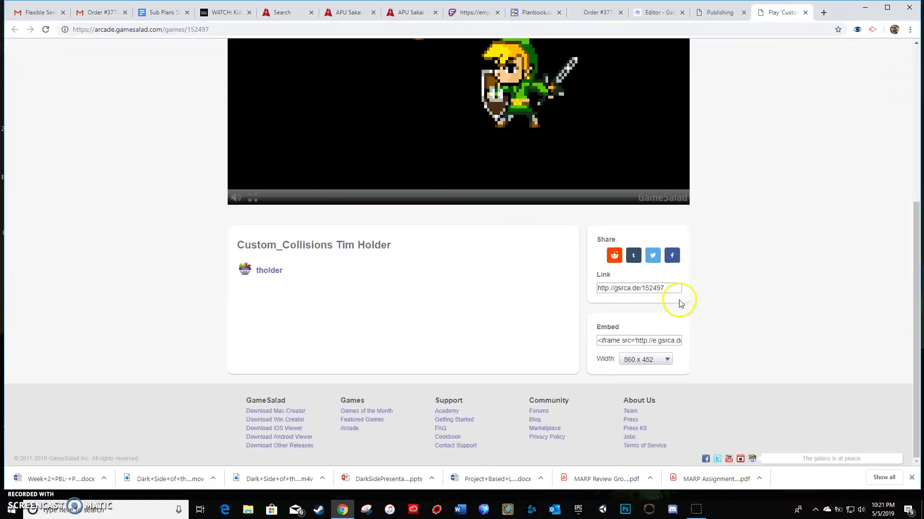
{"action": "scroll", "coordinate": [679, 300], "scroll_direction": "up", "scroll_amount": 5}
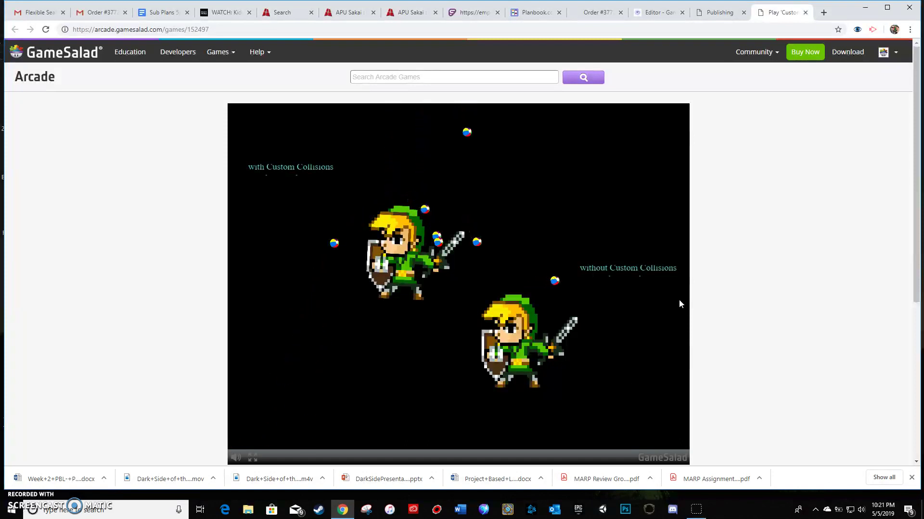
{"action": "scroll", "coordinate": [671, 301], "scroll_direction": "down", "scroll_amount": 4}
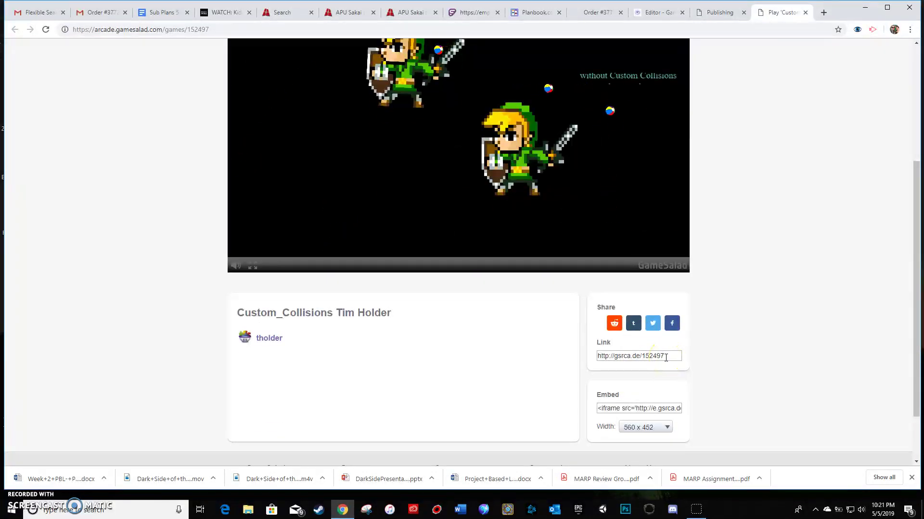
{"action": "left_click", "coordinate": [665, 358]}
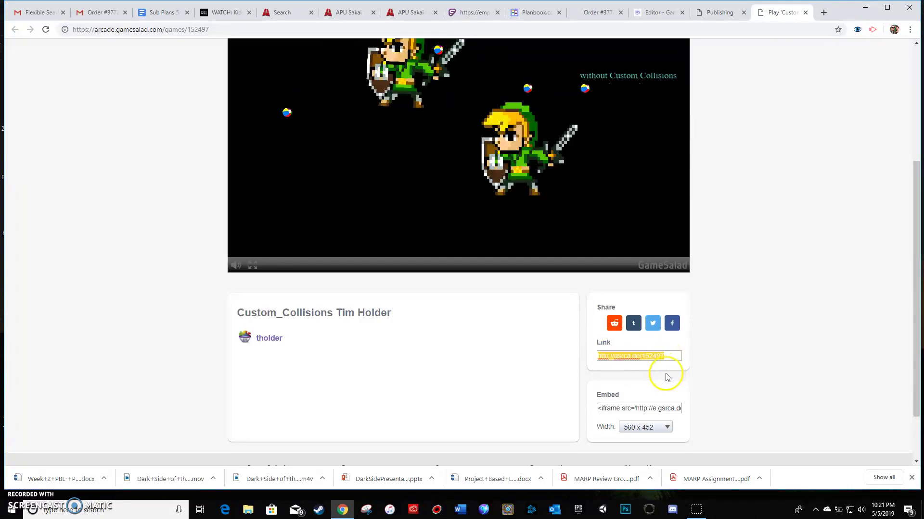
{"action": "left_click", "coordinate": [824, 12]}
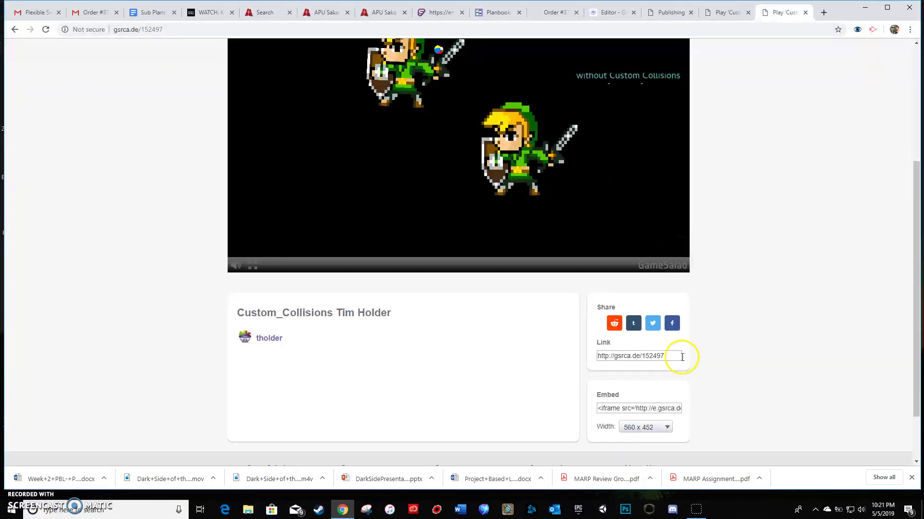
{"action": "scroll", "coordinate": [709, 370], "scroll_direction": "up", "scroll_amount": 2}
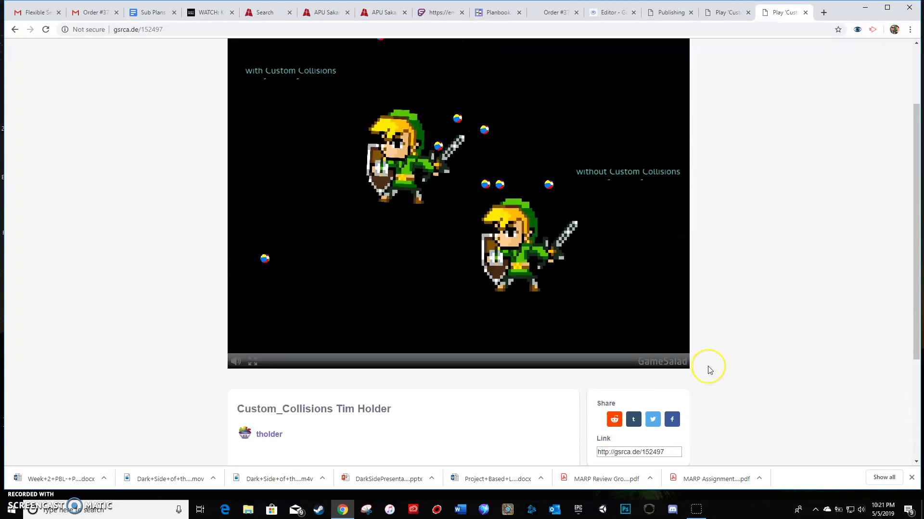